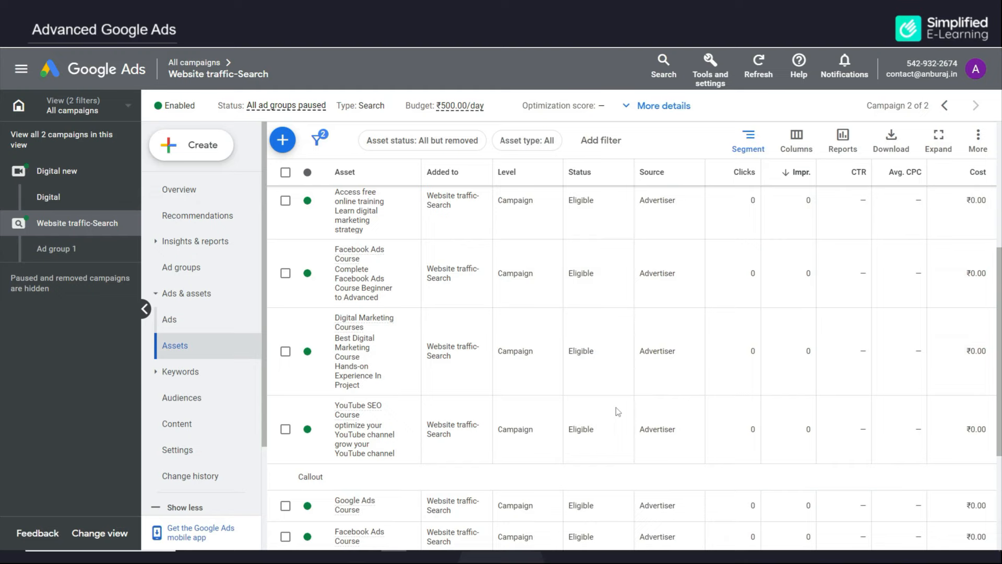
# Step: Start creating a new price asset for the Website traffic-Search campaign
pyautogui.scroll(-4, 617, 412)
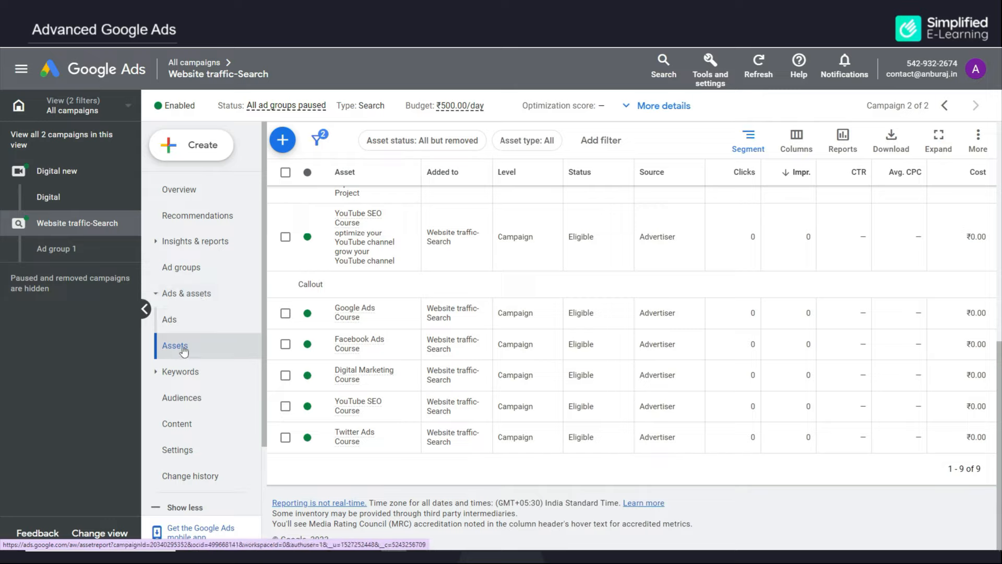
pyautogui.click(283, 140)
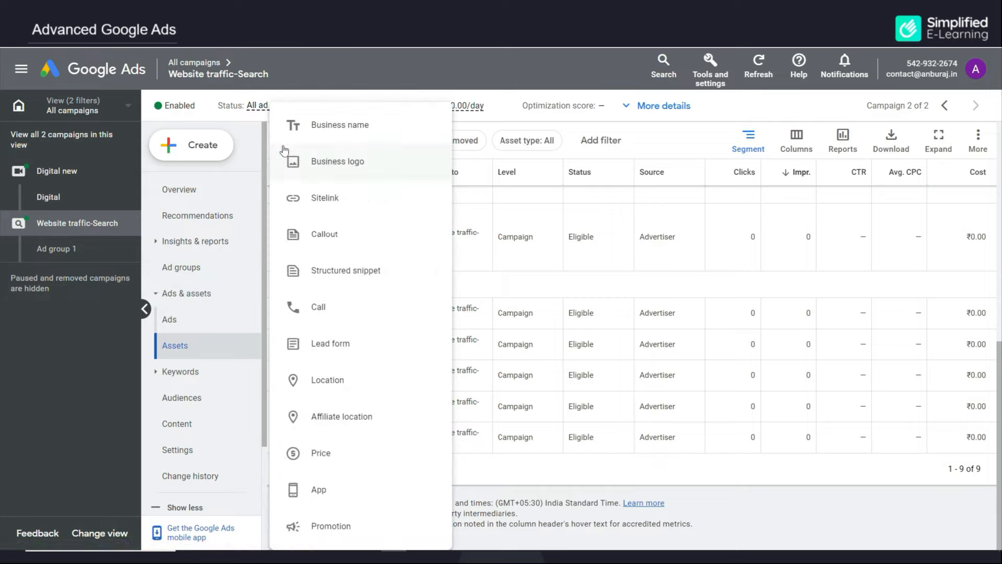
pyautogui.click(319, 452)
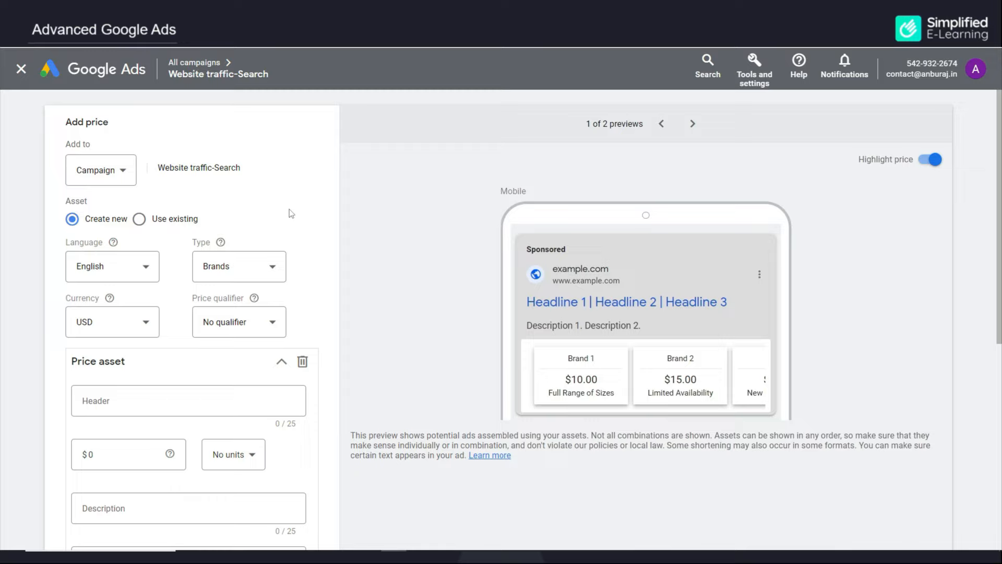
# Step: Keep English as the price asset's language, and set its type to Services and its currency to INR
pyautogui.click(137, 265)
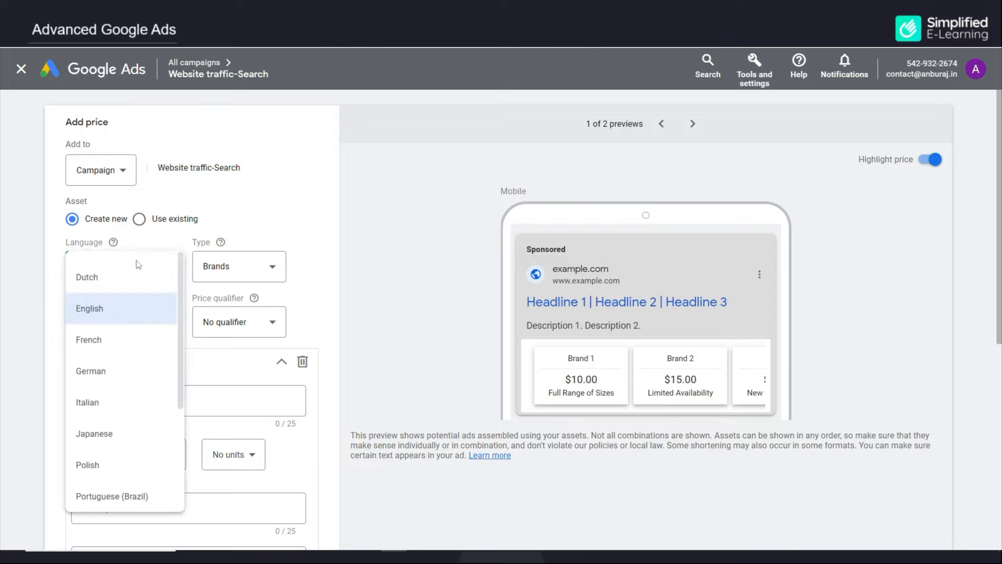
pyautogui.click(274, 236)
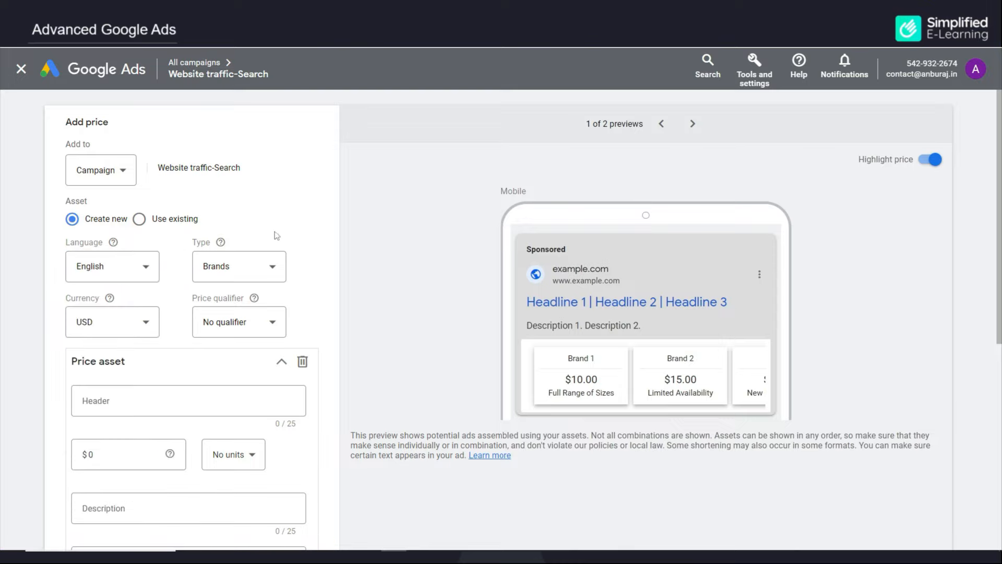
pyautogui.click(255, 271)
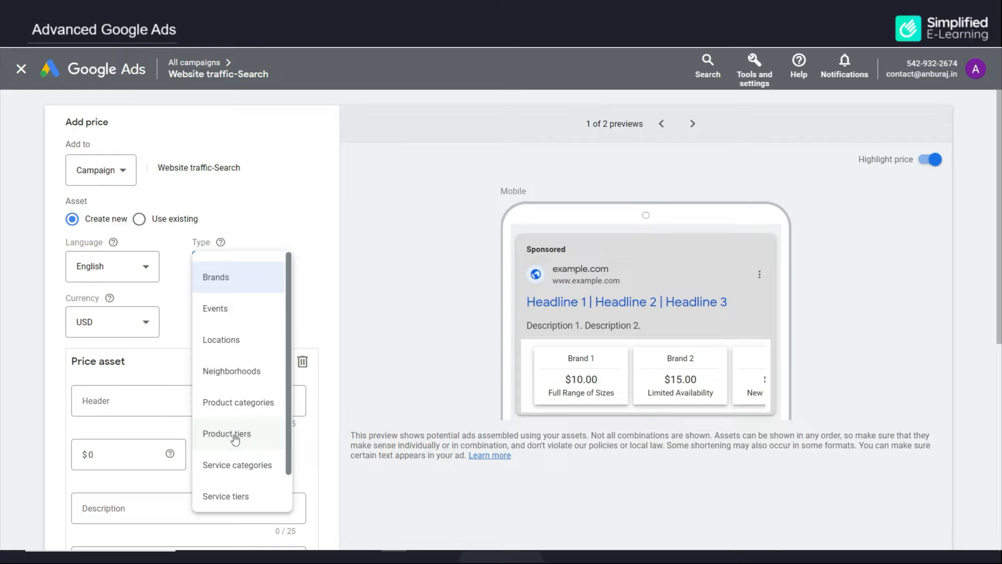
pyautogui.scroll(-1, 234, 438)
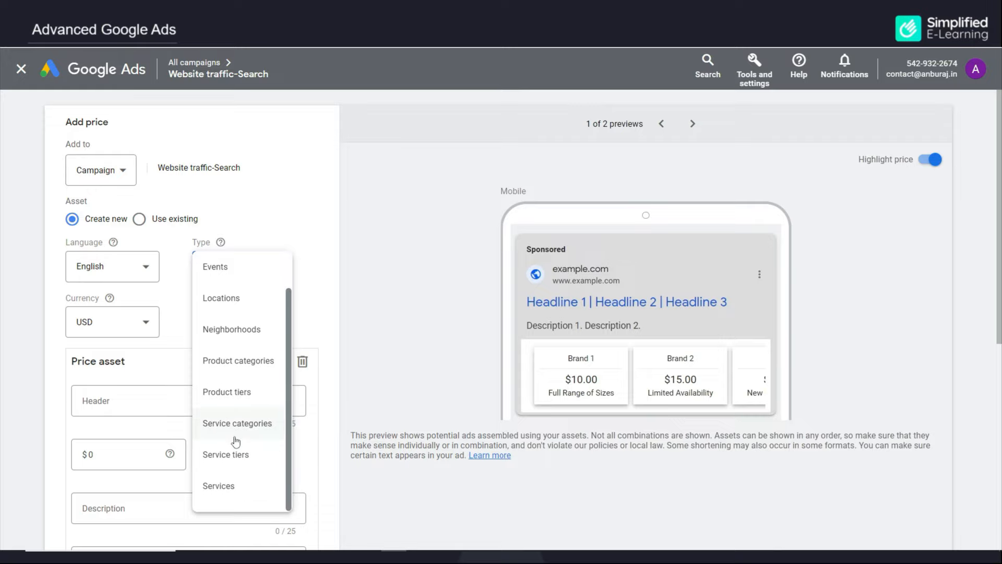
pyautogui.click(235, 488)
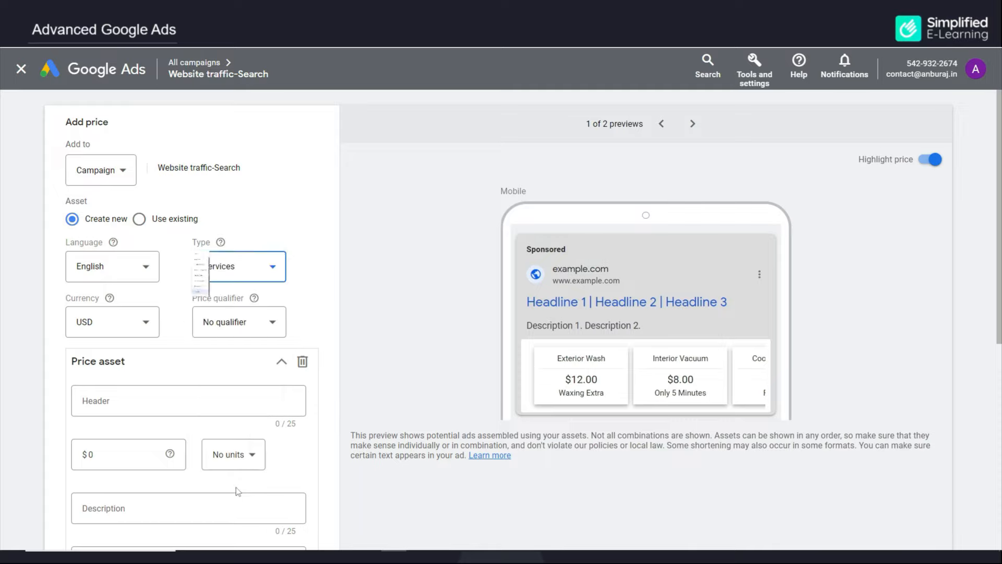
pyautogui.click(133, 326)
pyautogui.scroll(3, 119, 310)
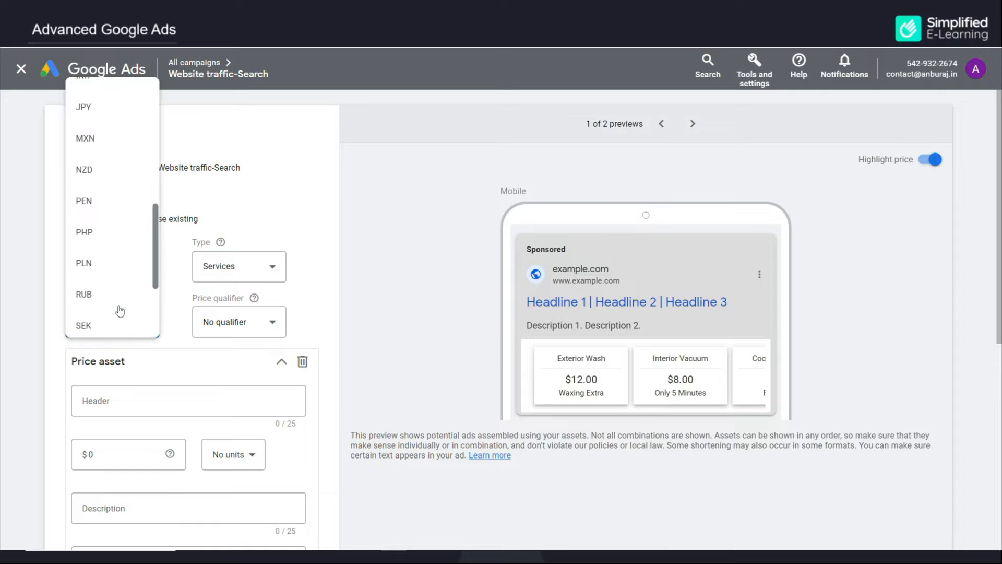
pyautogui.click(119, 310)
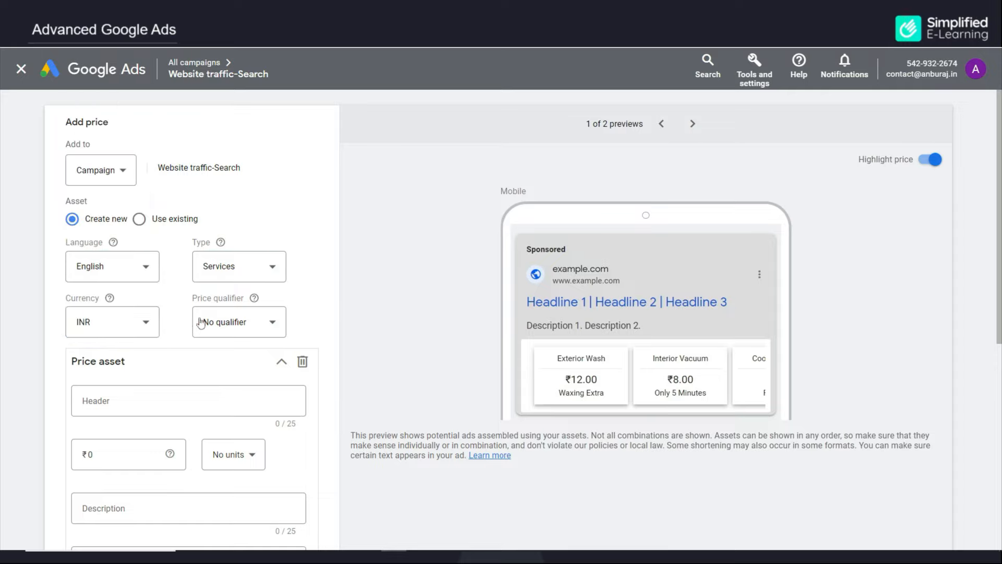
# Step: Try the From, Up to and Average price qualifiers, and return the setting to No qualifier
pyautogui.click(230, 322)
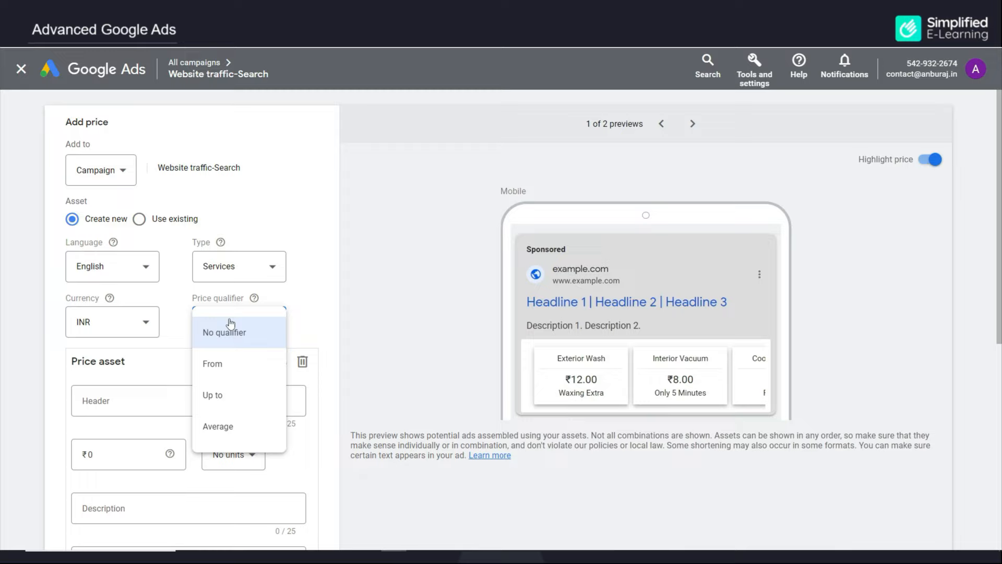
pyautogui.click(230, 364)
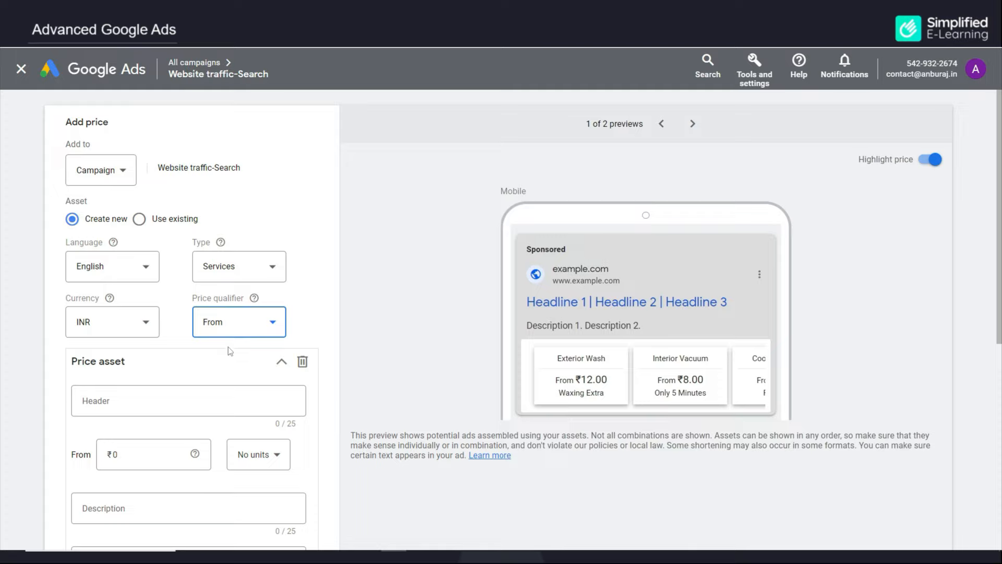
pyautogui.click(235, 328)
pyautogui.click(224, 399)
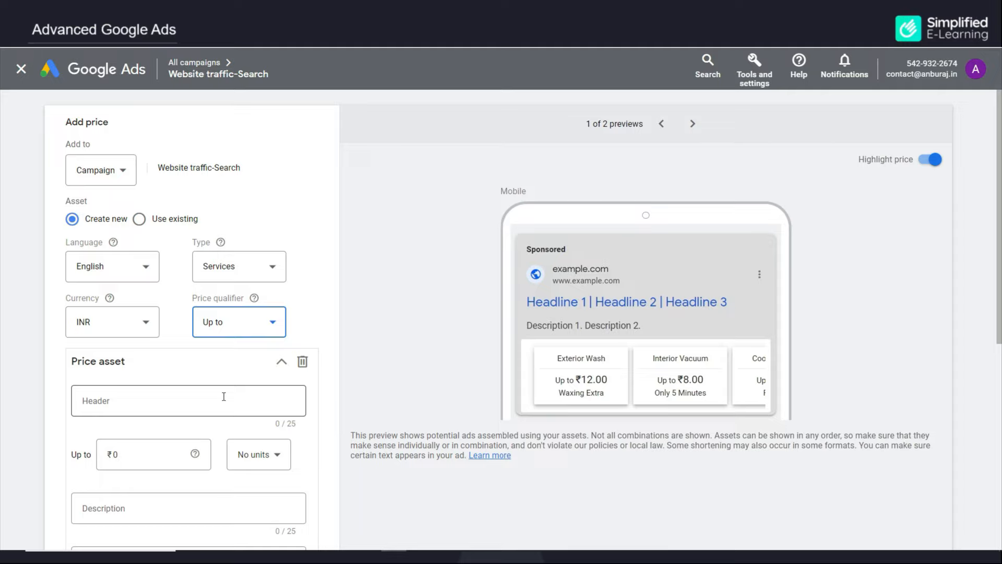
pyautogui.click(238, 328)
pyautogui.click(230, 426)
pyautogui.click(238, 323)
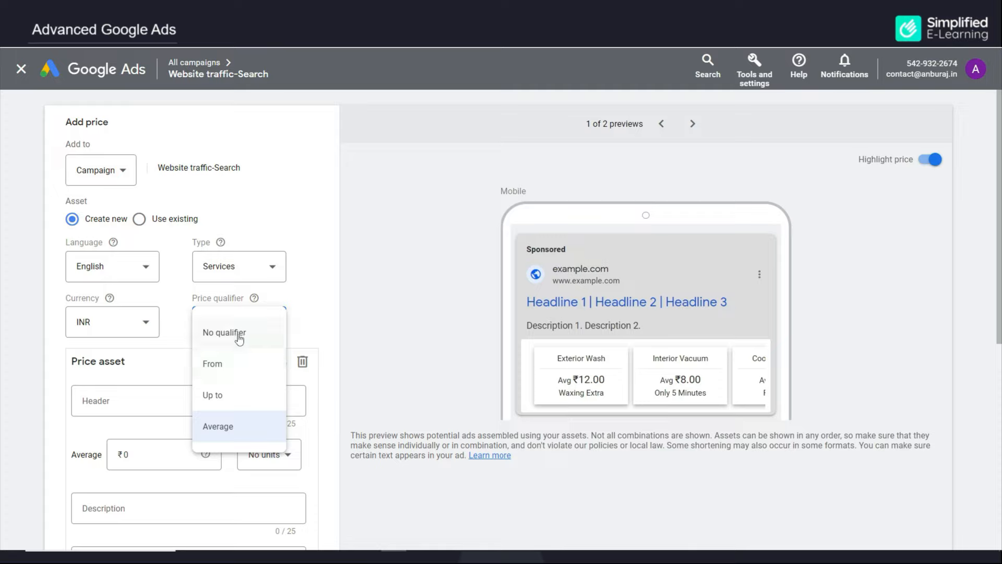
pyautogui.click(239, 336)
# Step: Fill the first price entry with the header "SEO" and the description "Increase organic traffic", copied from the Notepad text
pyautogui.scroll(-2, 235, 338)
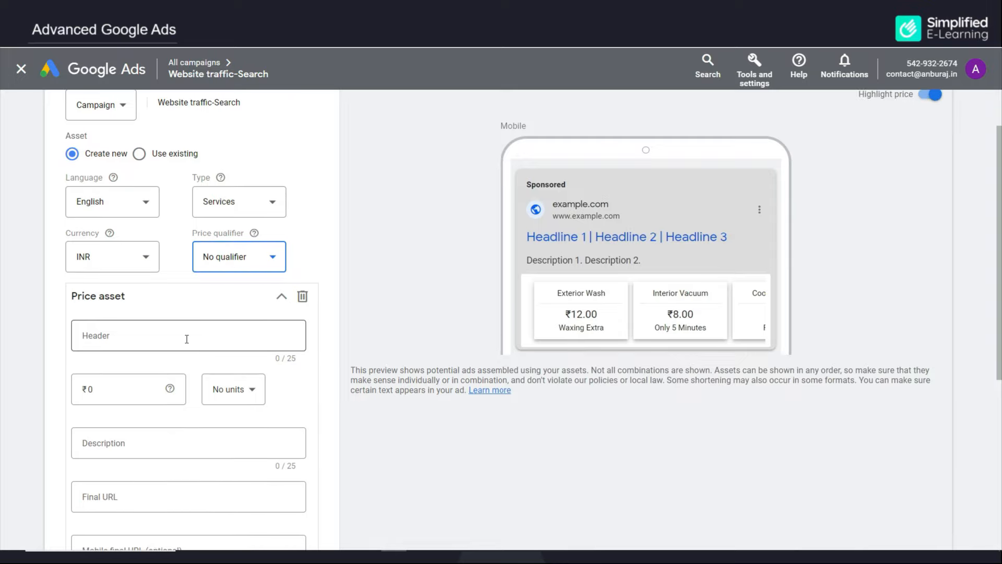
pyautogui.hotkey('alt', 'Tab')
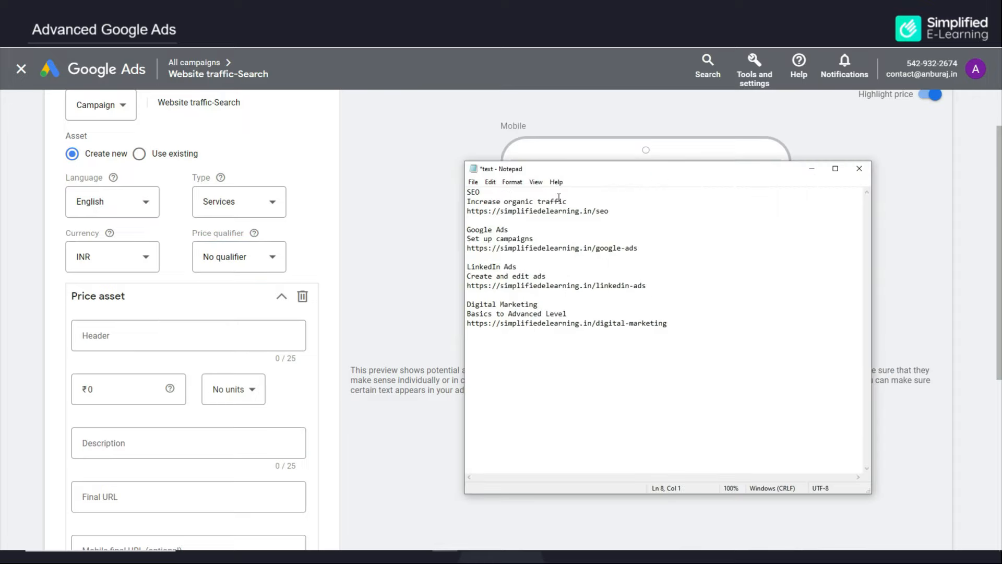
pyautogui.moveTo(482, 191); pyautogui.dragTo(467, 192)
pyautogui.hotkey('ctrl', 'c')
pyautogui.click(94, 334)
pyautogui.hotkey('ctrl', 'v')
pyautogui.click(129, 441)
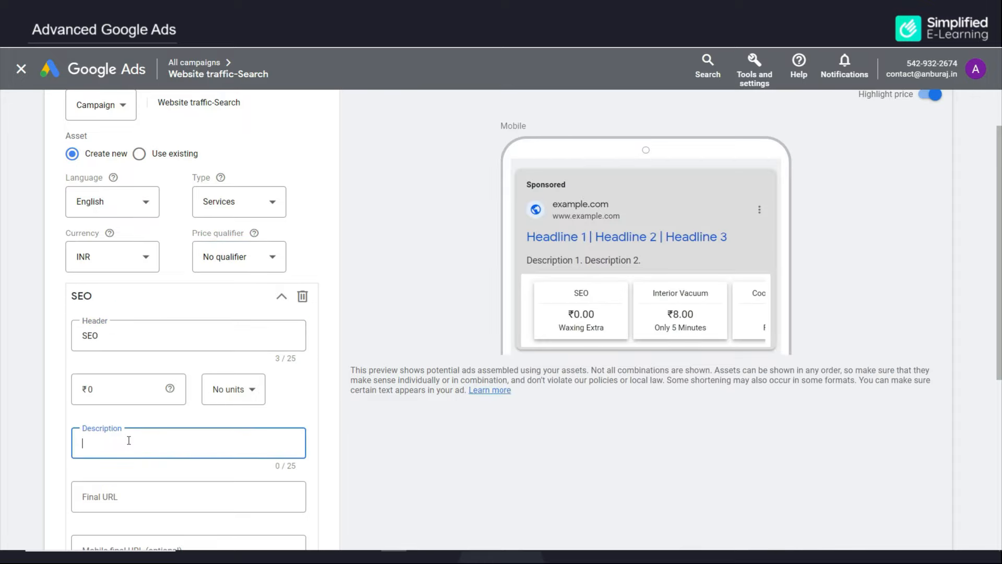
pyautogui.hotkey('ctrl', 'v')
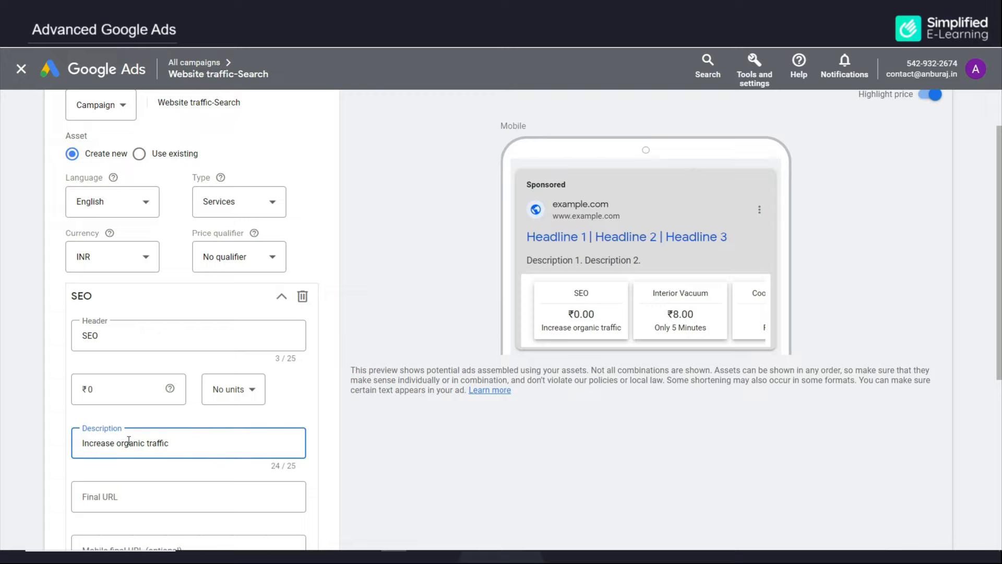
# Step: Set the SEO entry's price to ₹1,000 and keep No units as its unit
pyautogui.click(109, 397)
pyautogui.press('BackSpace')
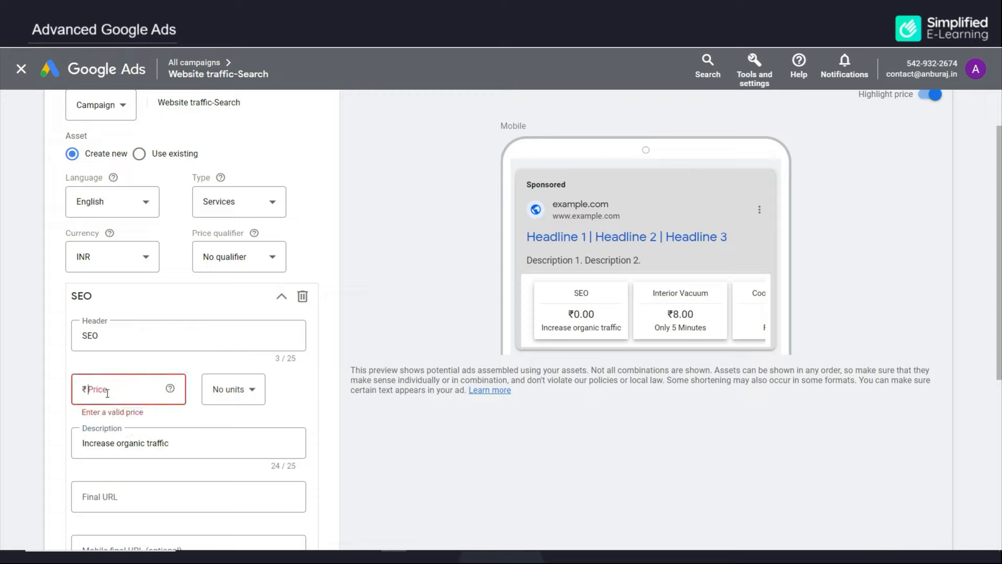
pyautogui.write('1000')
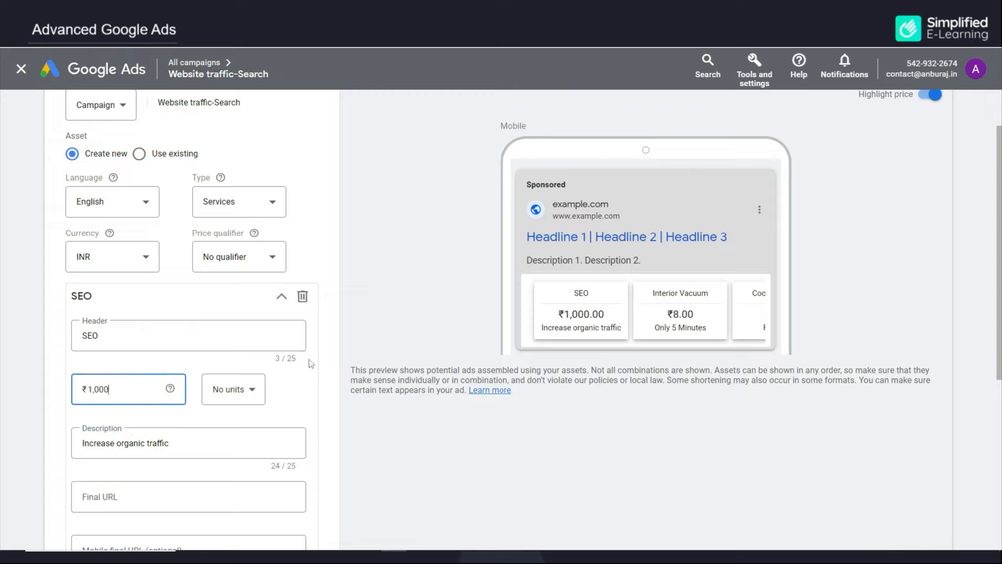
pyautogui.click(252, 391)
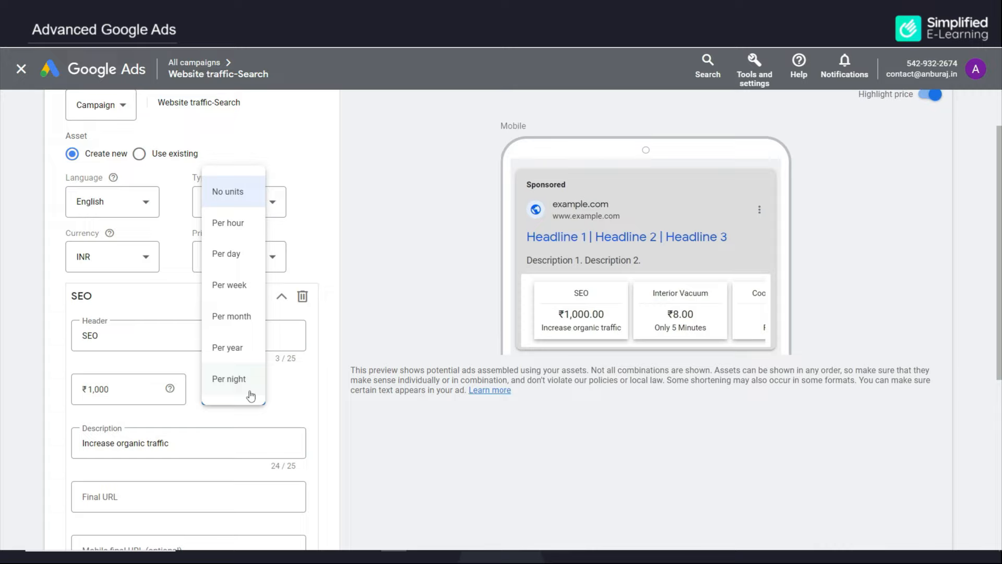
pyautogui.click(295, 385)
pyautogui.scroll(-2, 295, 386)
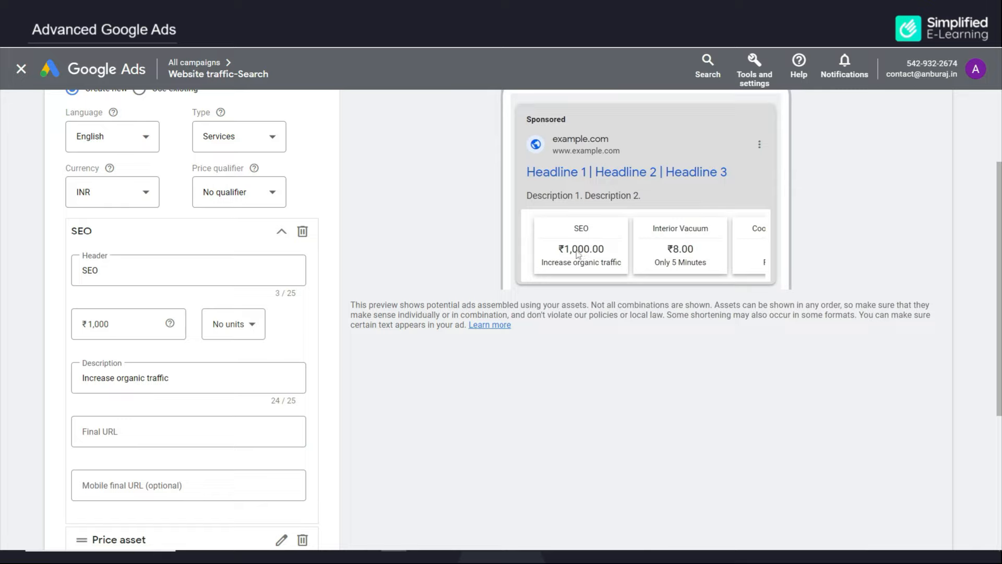
pyautogui.click(446, 558)
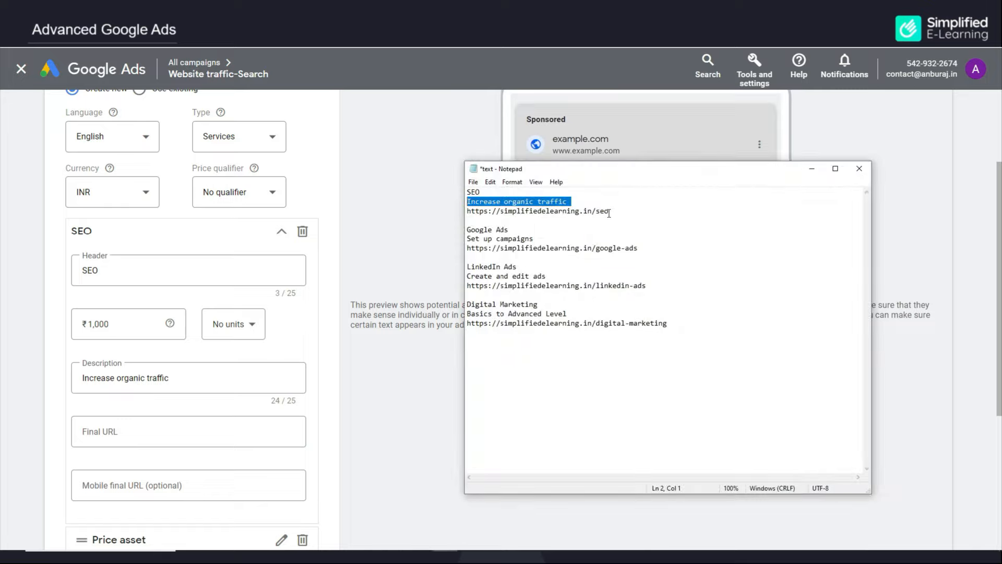
pyautogui.tripleClick(616, 211)
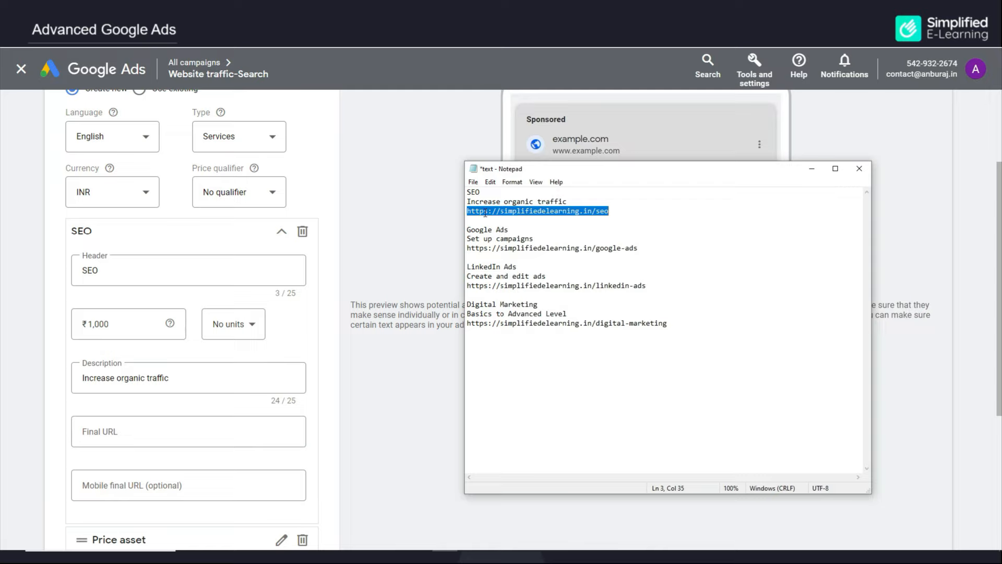
pyautogui.click(120, 427)
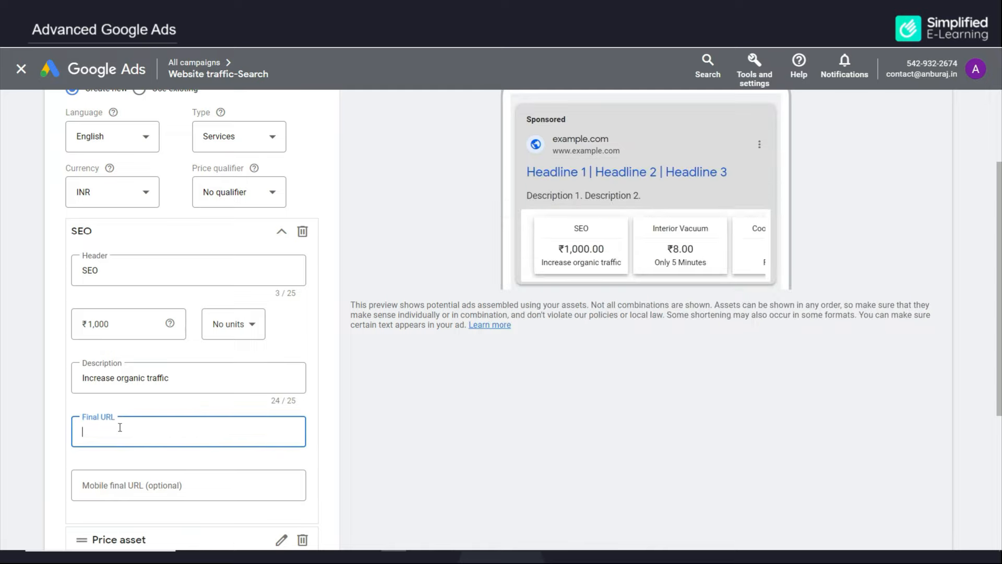
pyautogui.hotkey('ctrl', 'v')
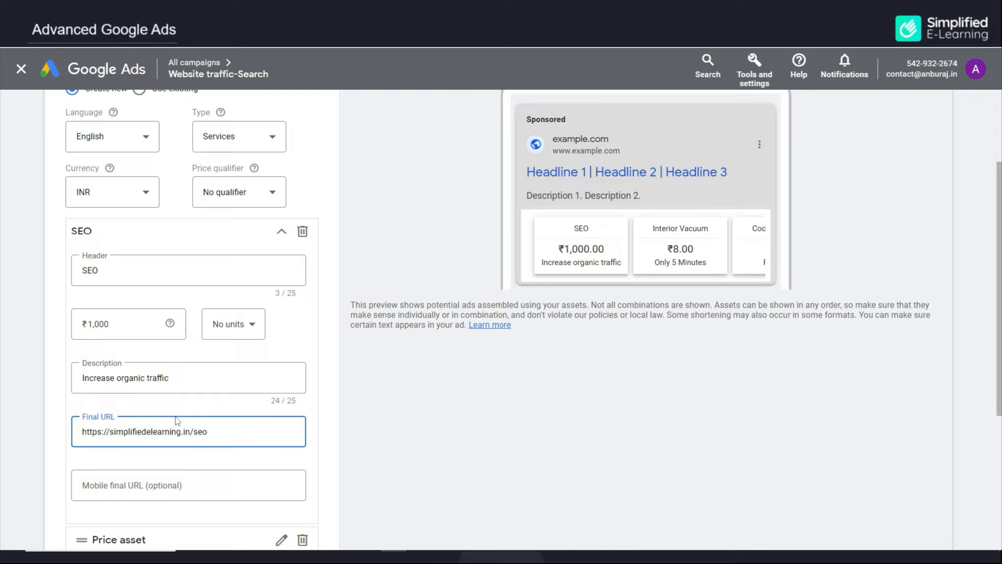
pyautogui.click(146, 486)
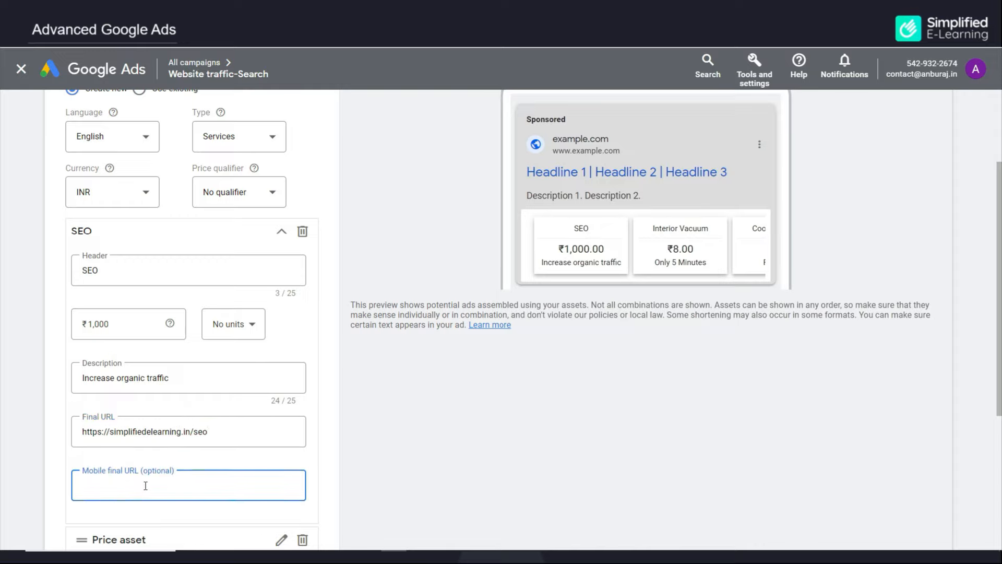
pyautogui.click(212, 458)
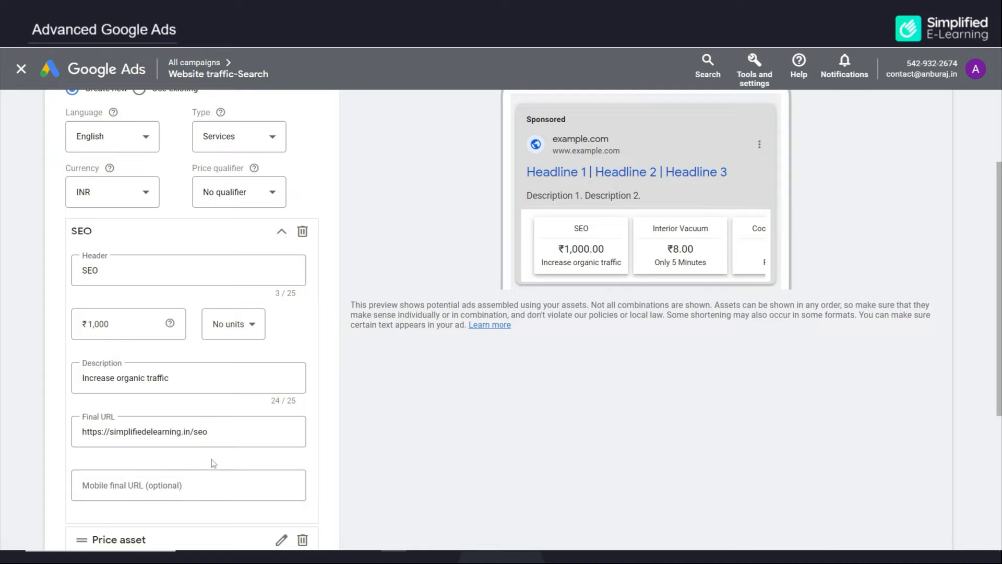
# Step: Open the second price entry and give it the header "Google Ads" and description "Set up campaigns" from the Notepad text
pyautogui.scroll(-4, 214, 455)
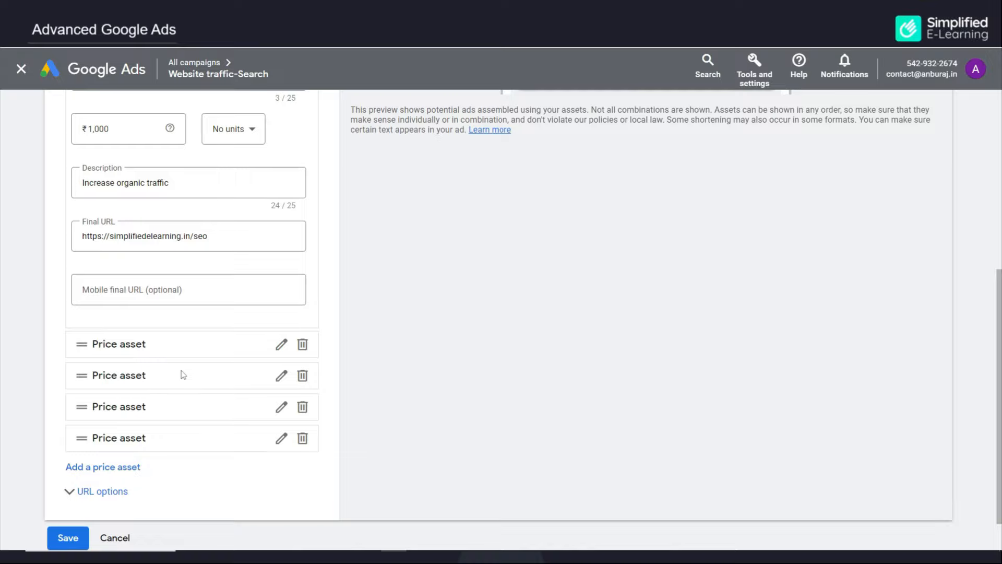
pyautogui.click(107, 345)
pyautogui.hotkey('alt', 'Tab')
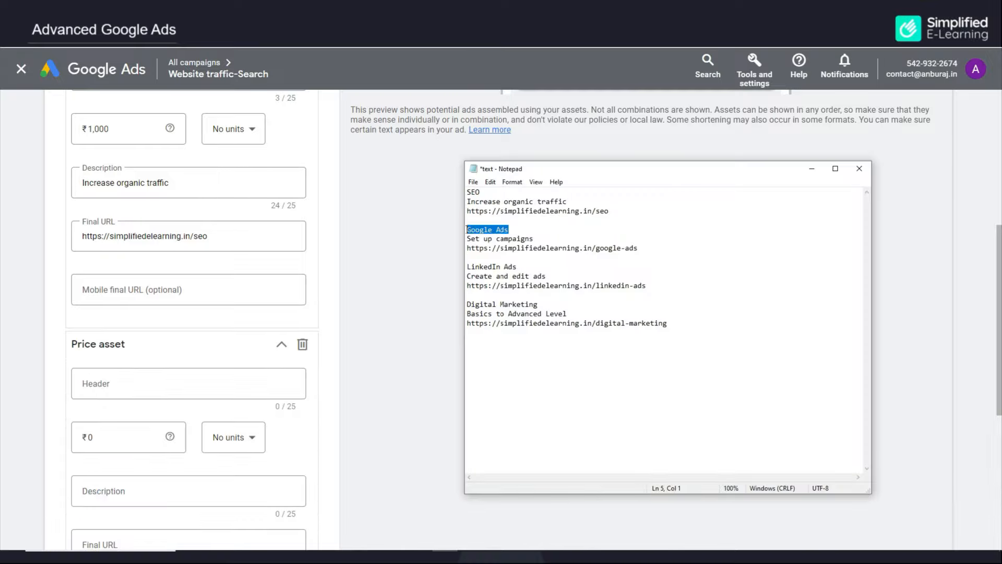
pyautogui.click(188, 383)
pyautogui.write('Google Ads')
pyautogui.moveTo(534, 239); pyautogui.dragTo(447, 244)
pyautogui.click(157, 491)
pyautogui.write('Set up campaigns')
pyautogui.moveTo(638, 248); pyautogui.dragTo(462, 251)
pyautogui.click(114, 415)
pyautogui.write('https://simplifiedelearning.in/google-ads')
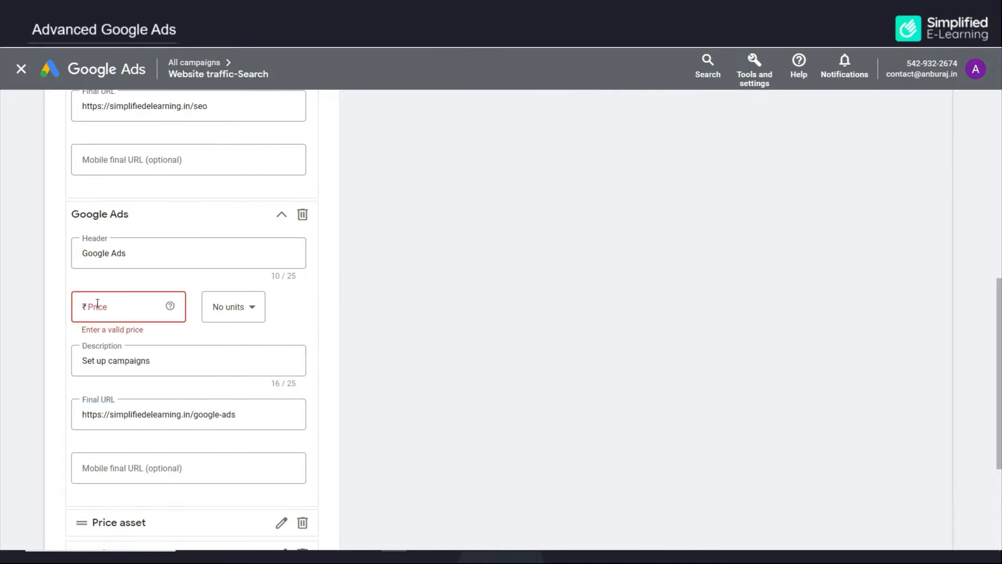
pyautogui.write('3000')
# Step: Open the third price entry and give it the header "LinkedIn Ads" and description "Create and edit ads" from Notepad
pyautogui.click(282, 522)
pyautogui.click(449, 554)
pyautogui.moveTo(517, 268); pyautogui.dragTo(465, 269)
pyautogui.click(156, 370)
pyautogui.write('LinkedIn Ads')
pyautogui.click(129, 479)
pyautogui.write('Create and edit ads')
pyautogui.click(445, 554)
pyautogui.moveTo(646, 285); pyautogui.dragTo(465, 286)
pyautogui.click(129, 531)
pyautogui.write('https://simplifiedelearning.in/linkedin-ads')
pyautogui.click(107, 422)
pyautogui.write('3000')
# Step: Open the fourth price entry and give it the header "Digital Marketing" and description "Basics to Advanced Level" from Notepad
pyautogui.click(190, 374)
pyautogui.moveTo(538, 304); pyautogui.dragTo(466, 305)
pyautogui.click(156, 402)
pyautogui.write('Digital Marketing')
pyautogui.click(130, 509)
pyautogui.write('Basics to Advanced Level')
pyautogui.click(139, 508)
pyautogui.write('https://simplifiedelearning.in/digital-marketing')
pyautogui.click(98, 393)
pyautogui.write('4000')
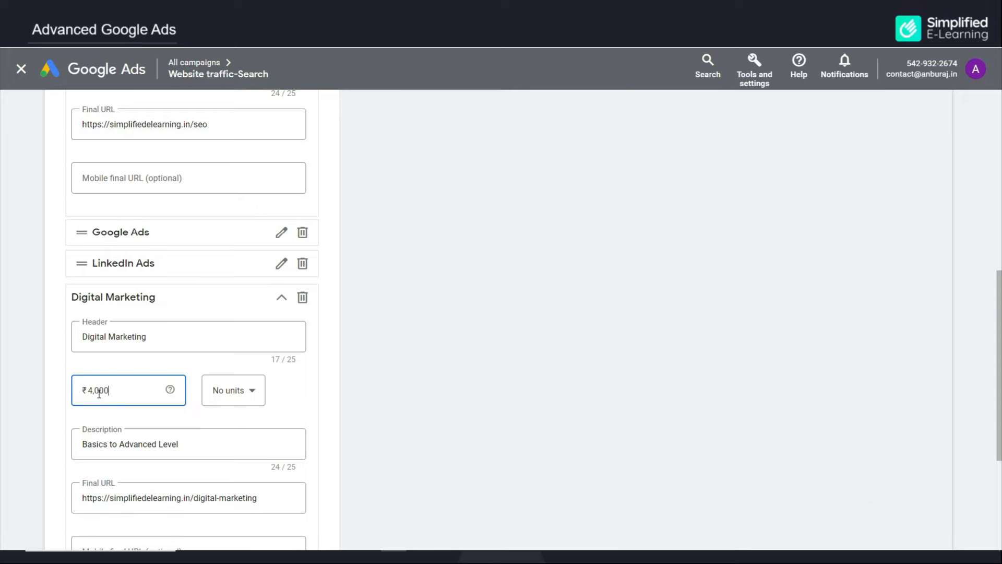
# Step: Collapse the Digital Marketing and SEO price entries and review the mobile ad preview
pyautogui.click(282, 297)
pyautogui.scroll(5, 258, 290)
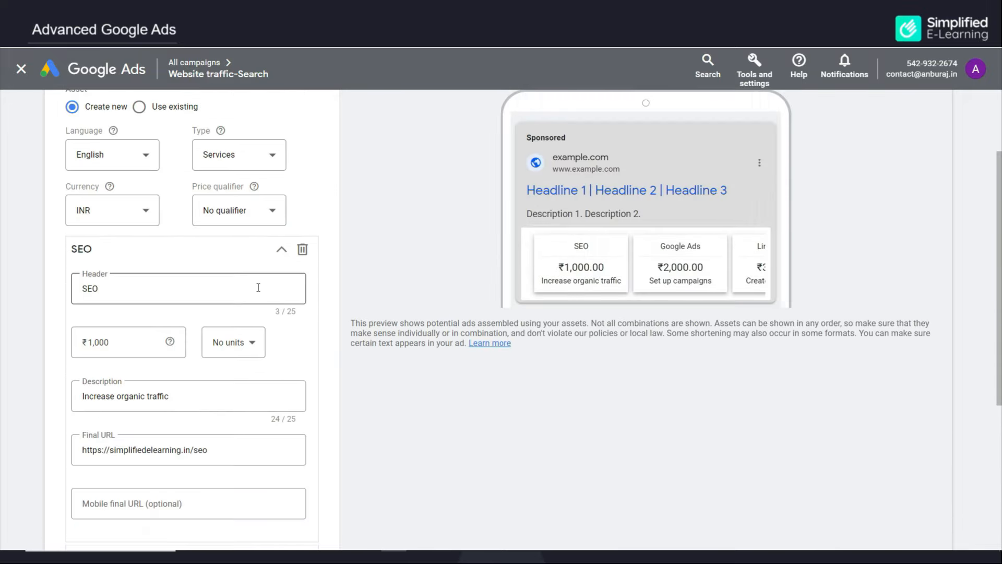
pyautogui.click(281, 253)
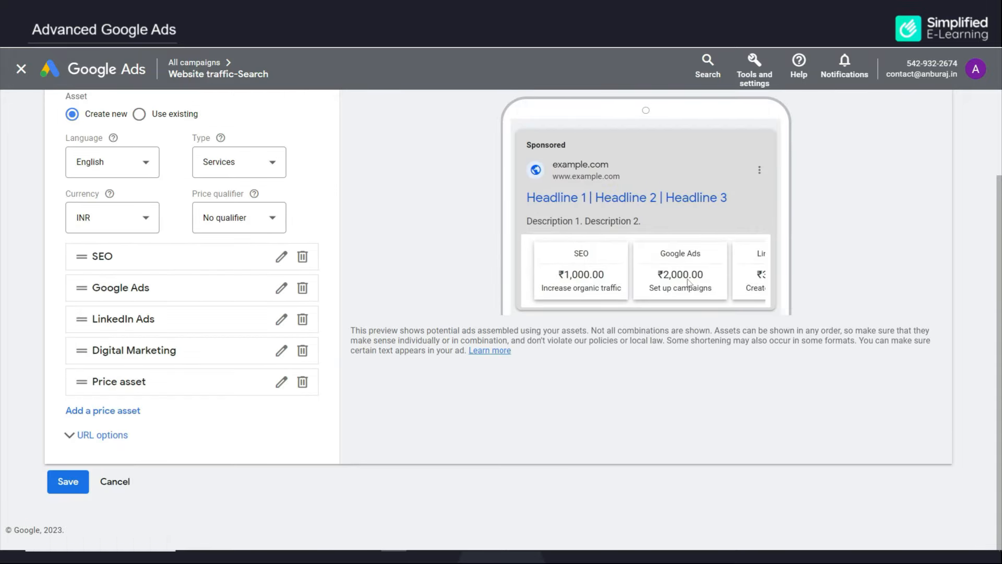
pyautogui.scroll(2, 690, 130)
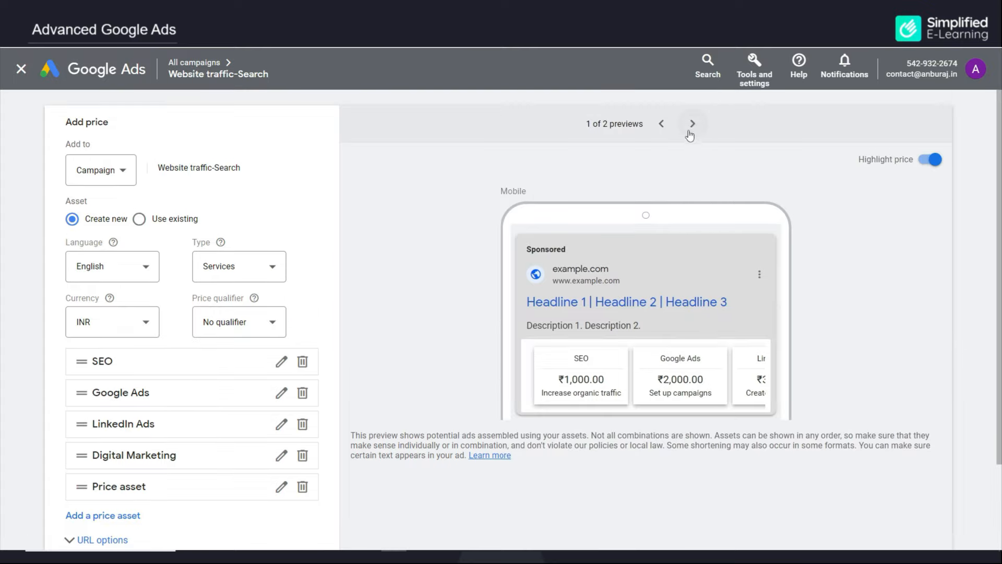
# Step: Switch to the desktop ad preview and add three more blank price entries to the price asset
pyautogui.click(692, 124)
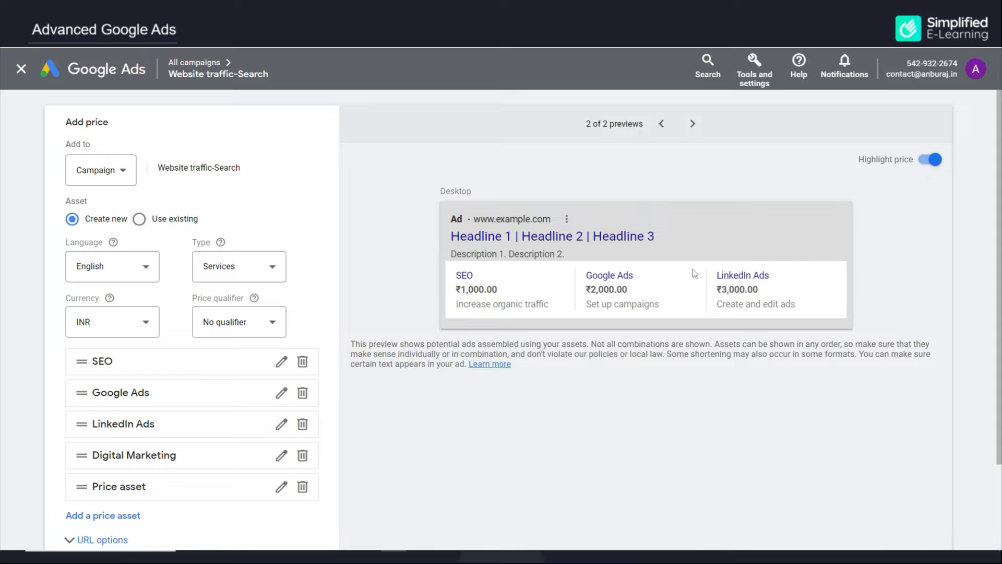
pyautogui.scroll(-2, 116, 482)
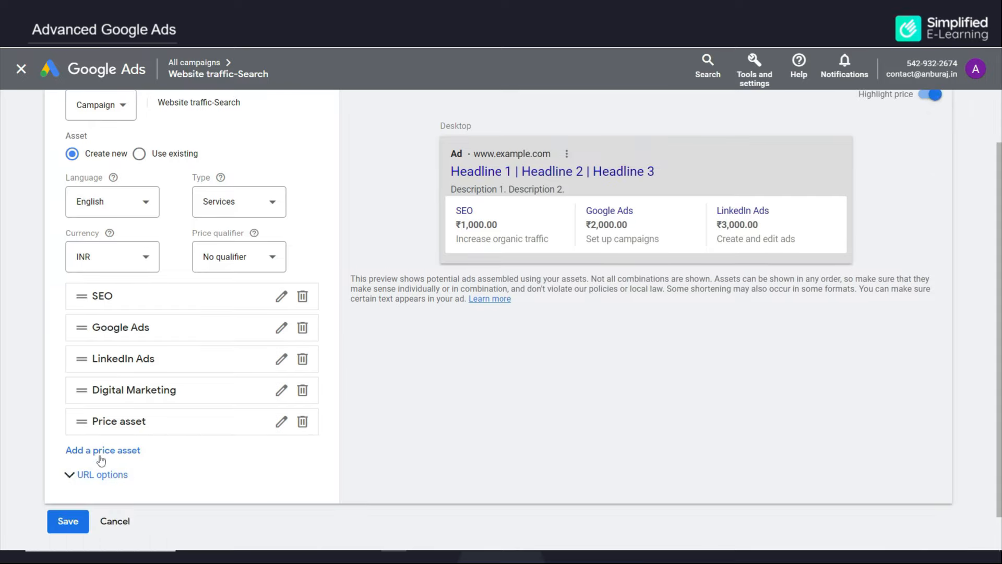
pyautogui.click(99, 451)
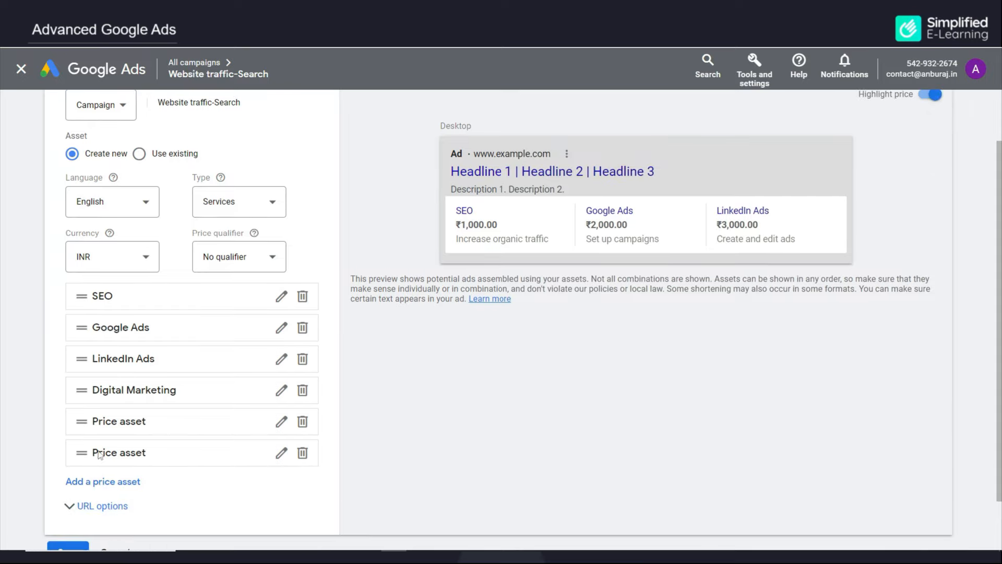
pyautogui.scroll(-2, 100, 469)
pyautogui.click(101, 421)
pyautogui.click(104, 452)
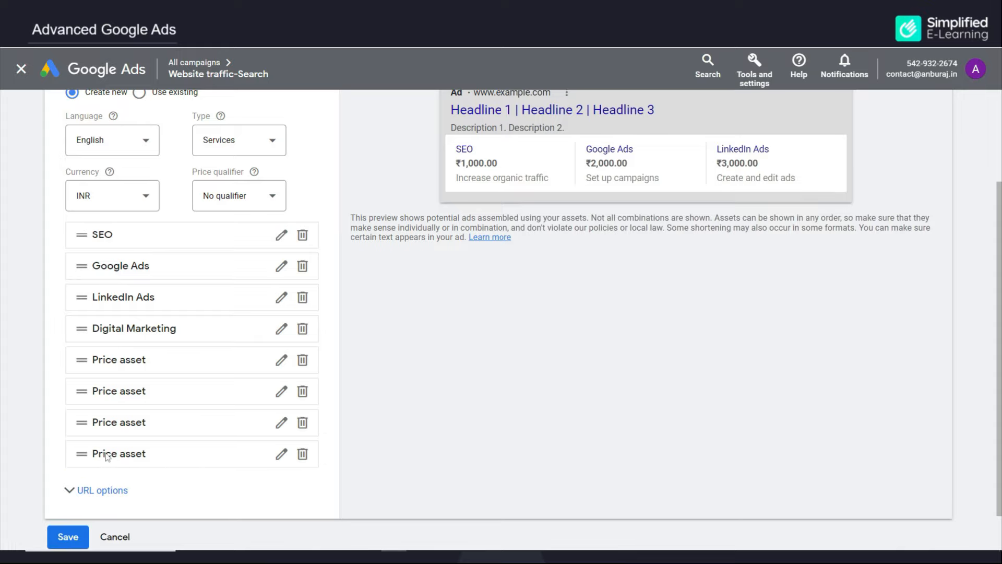
# Step: Expand the URL options to examine the tracking template, final URL suffix and custom parameter fields, and collapse them again
pyautogui.scroll(-1, 79, 456)
pyautogui.click(79, 448)
pyautogui.scroll(-5, 164, 452)
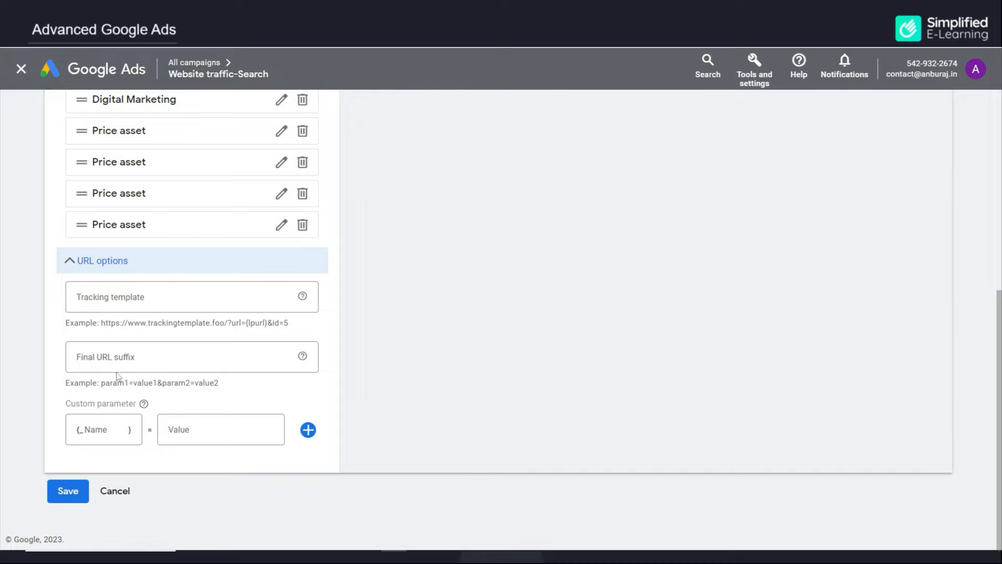
pyautogui.click(104, 261)
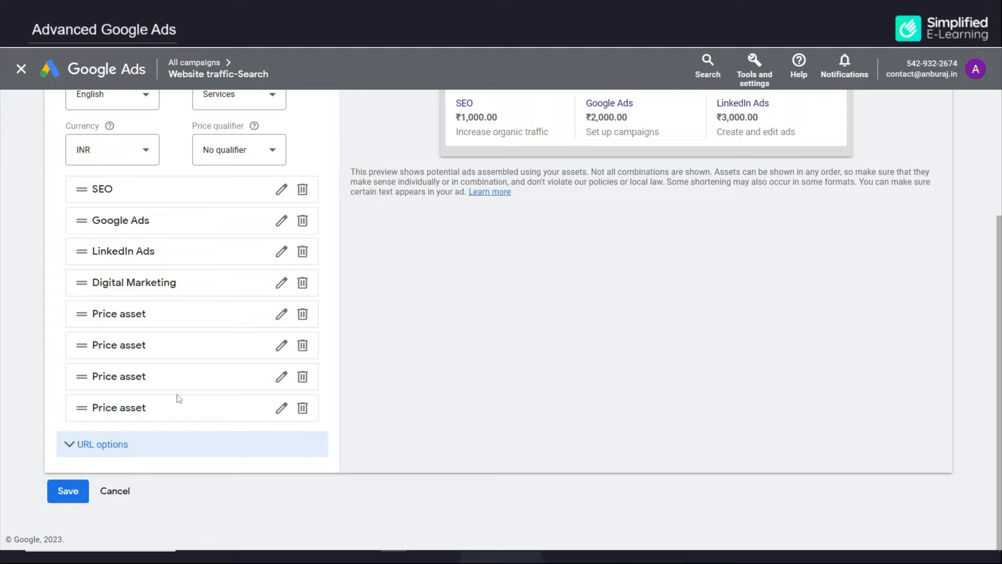
# Step: Save the price asset to the Website traffic-Search campaign and review its listed services and prices in the assets table
pyautogui.click(67, 491)
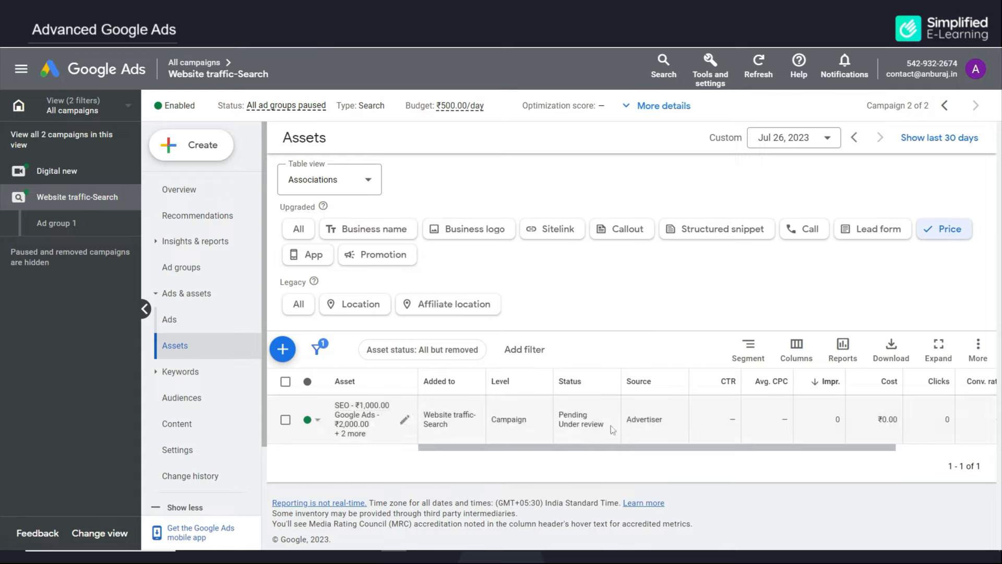
pyautogui.moveTo(353, 425)
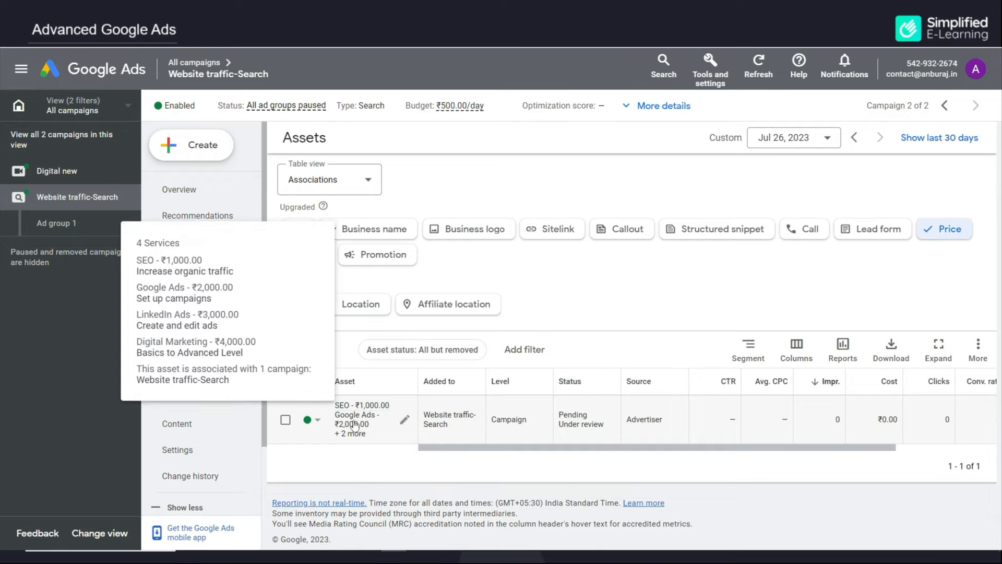